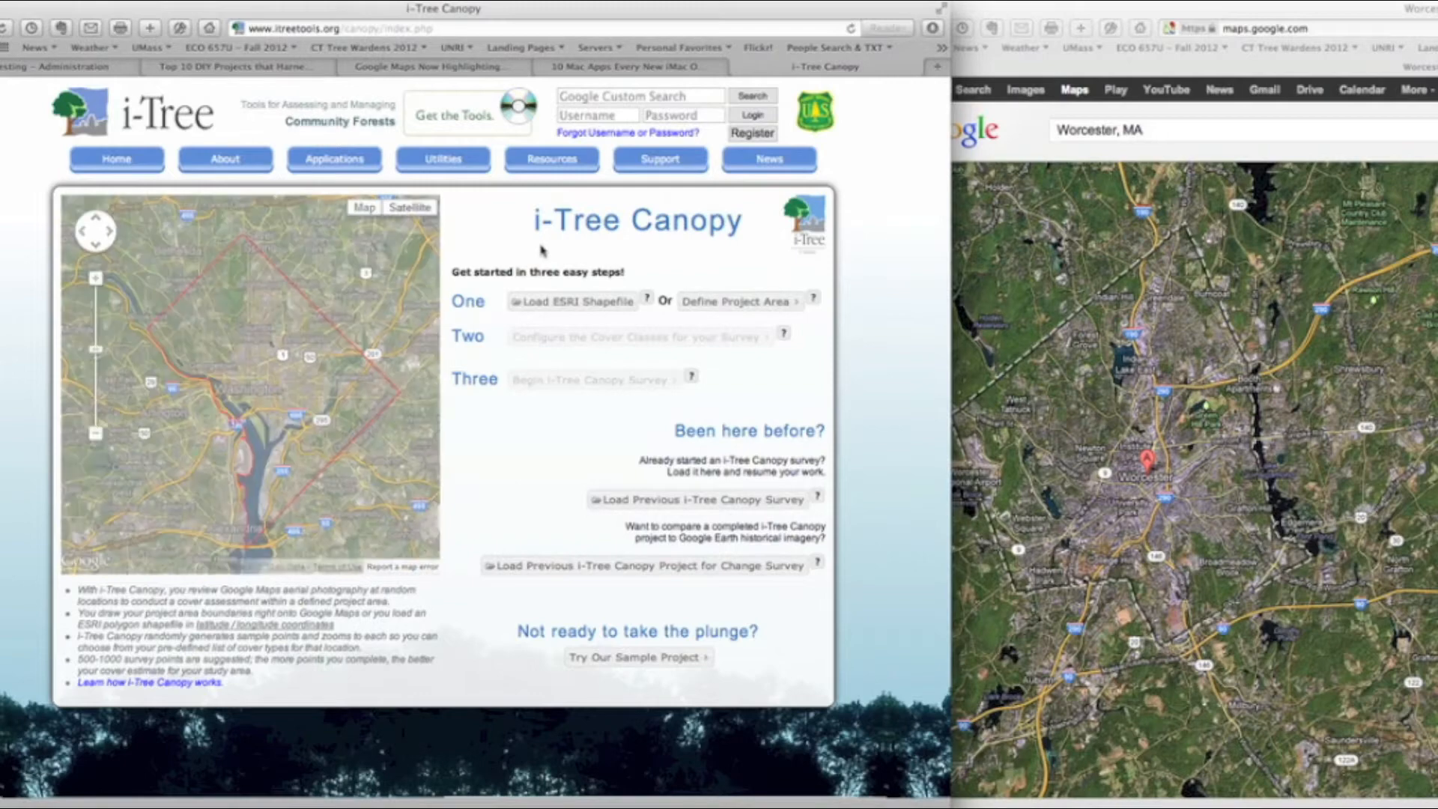
{"action": "left_click", "coordinate": [504, 312]}
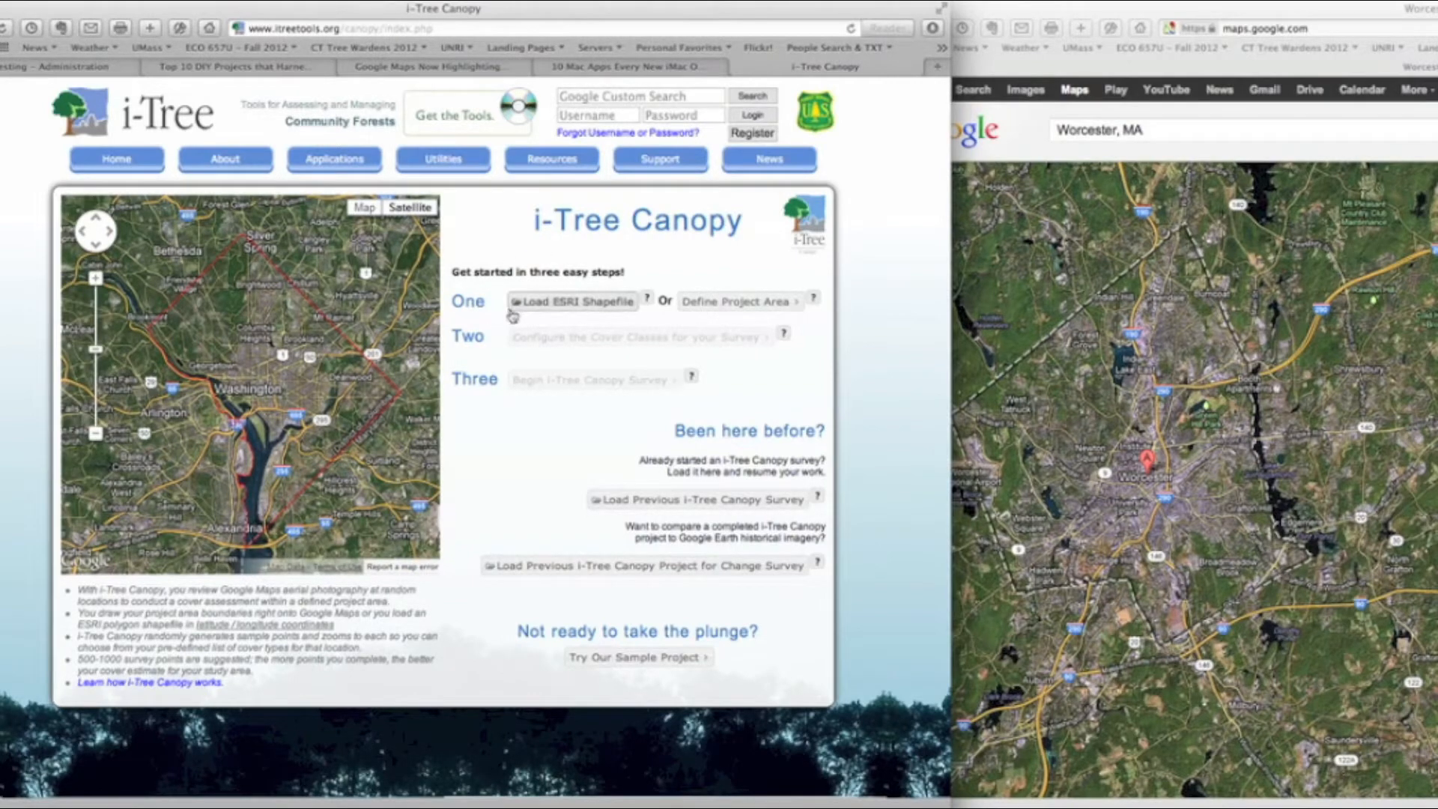
{"action": "left_click", "coordinate": [522, 322]}
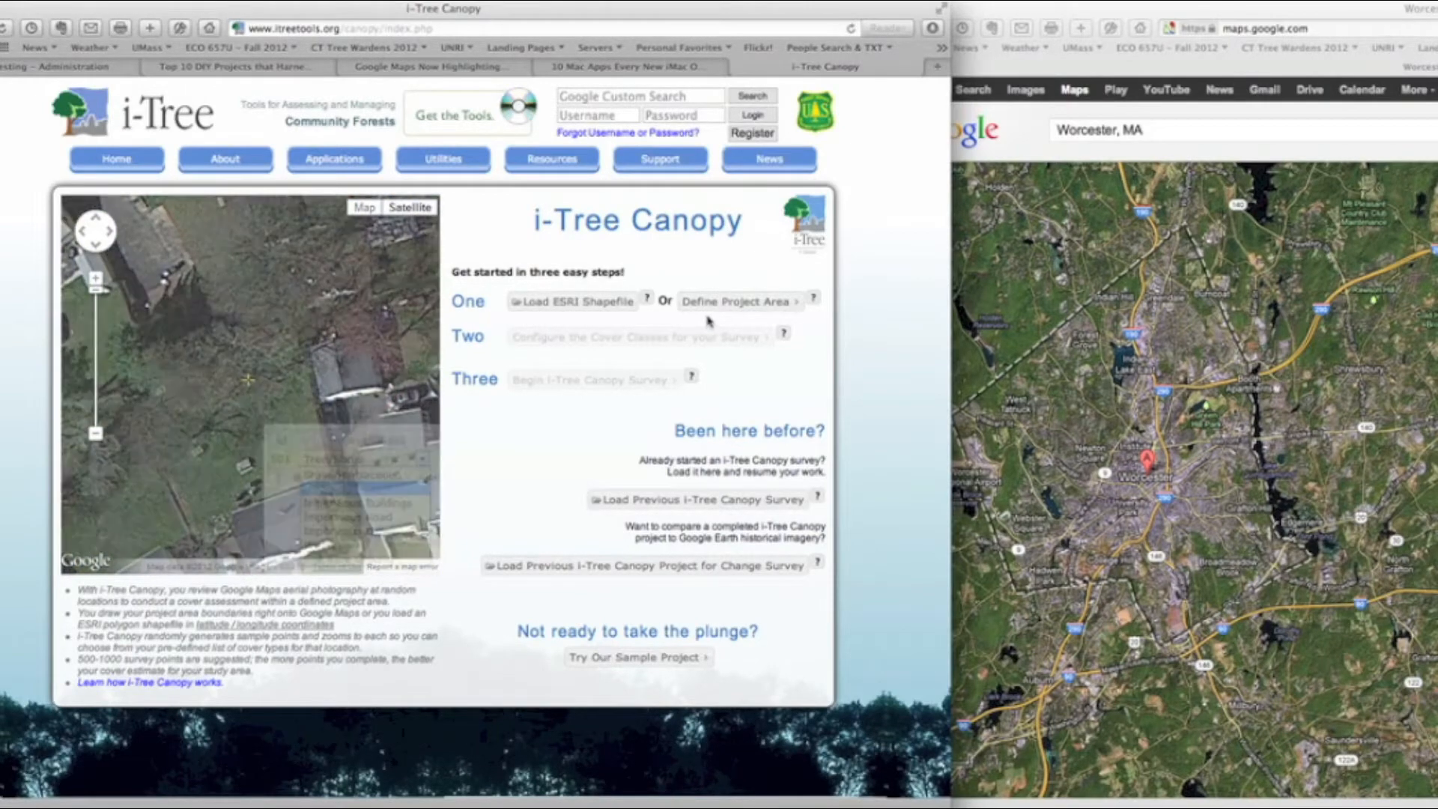
{"action": "left_click", "coordinate": [607, 512]}
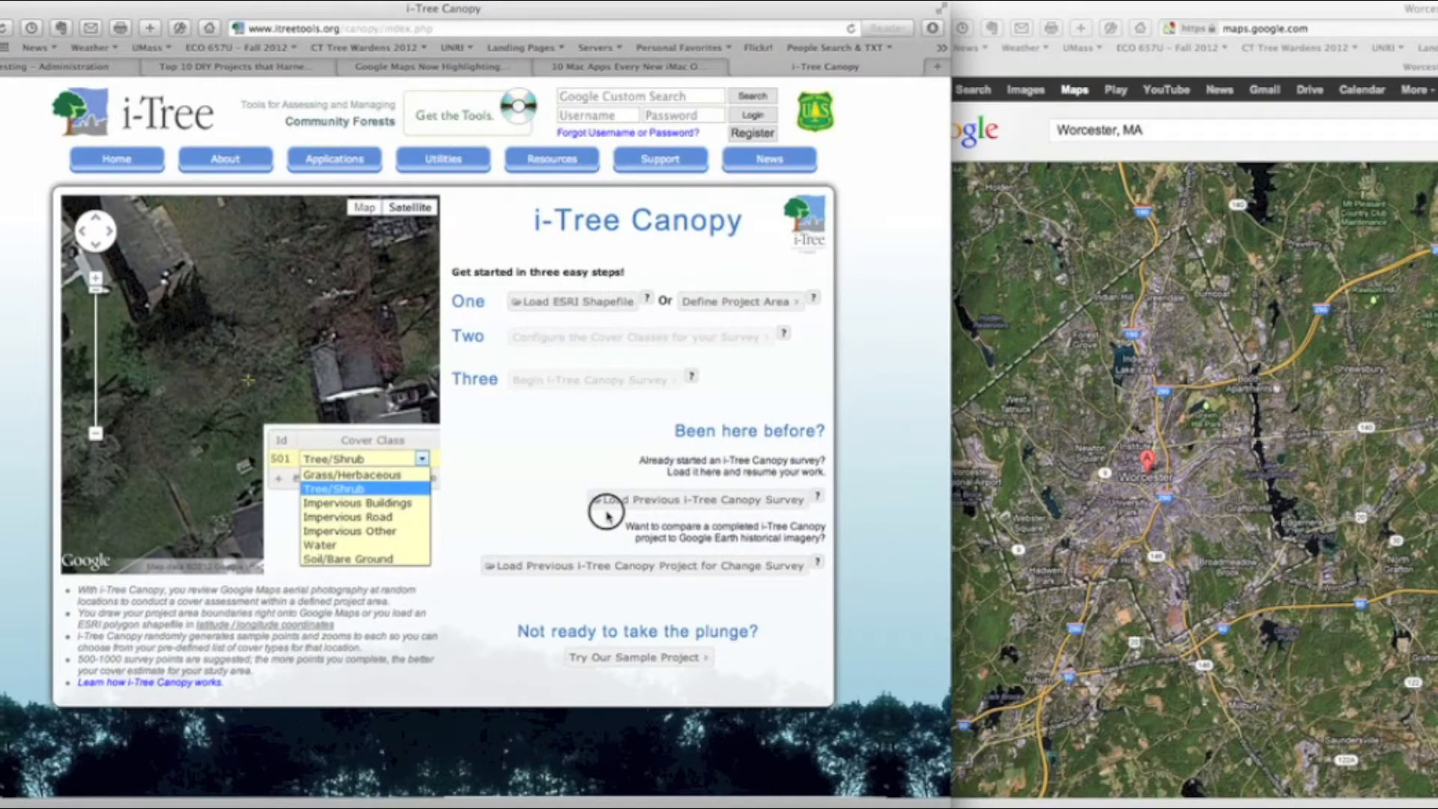
{"action": "left_click", "coordinate": [587, 518]}
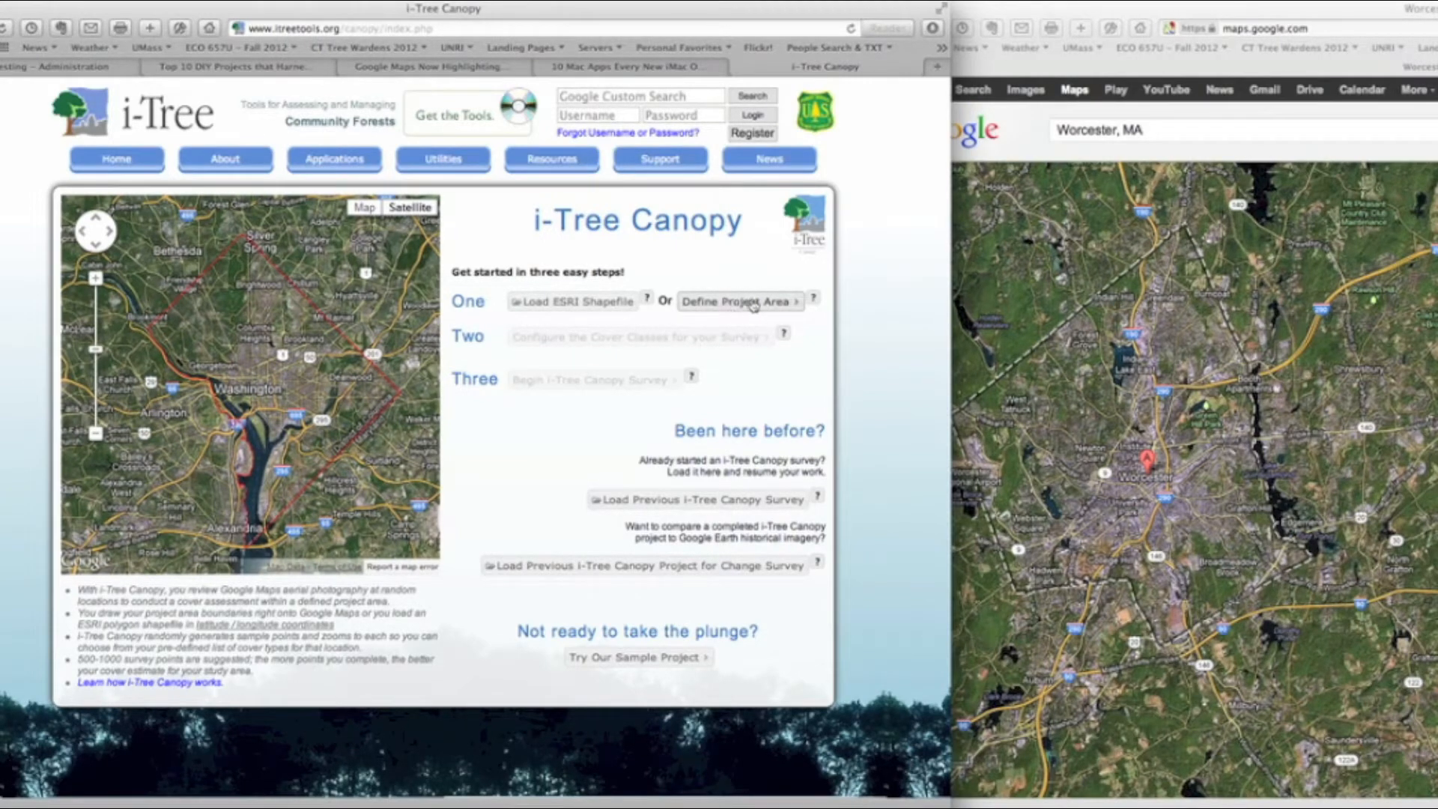
Start defining a project area and locate "worcester, ma" on its map.
{"action": "left_click", "coordinate": [754, 303]}
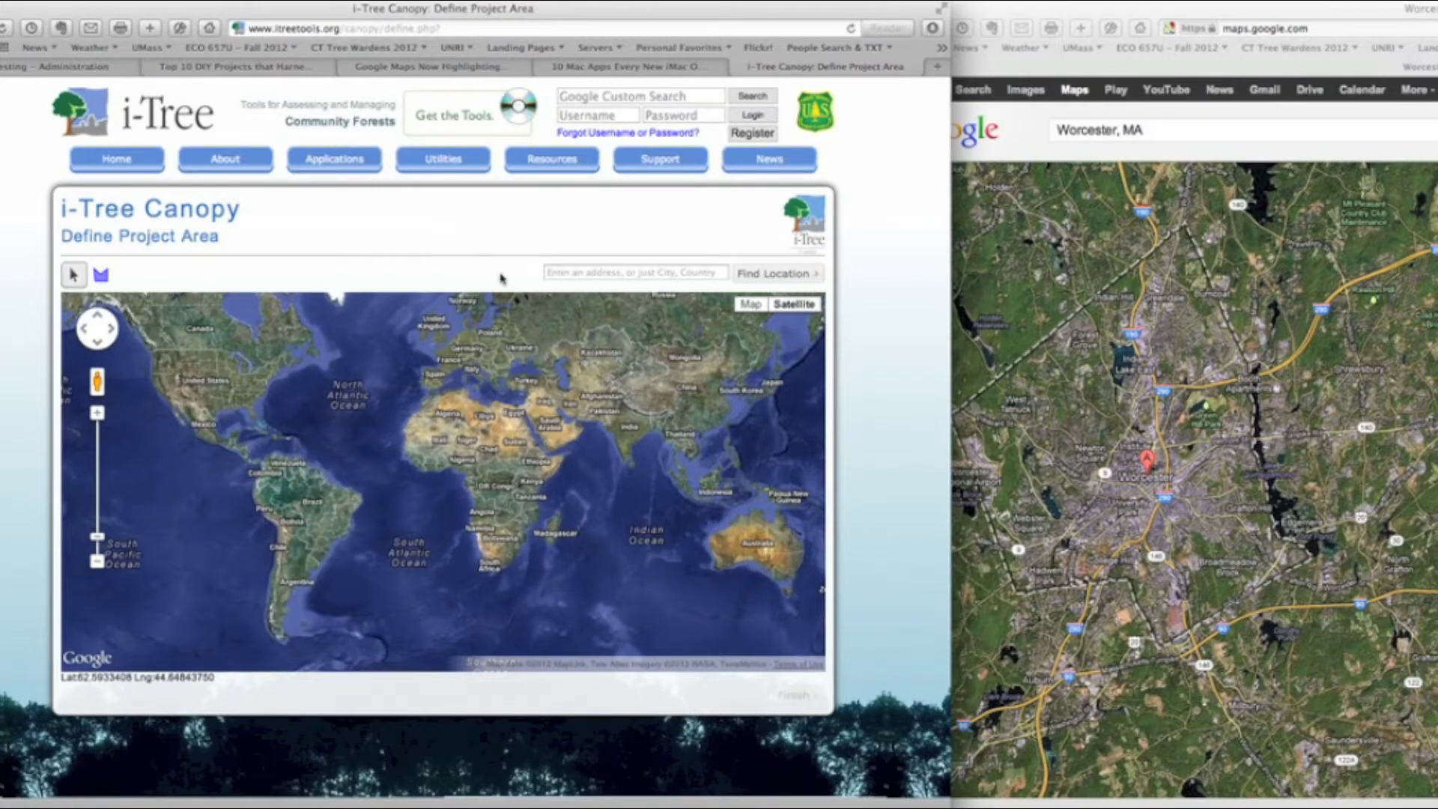
{"action": "left_click", "coordinate": [535, 272]}
{"action": "left_click", "coordinate": [567, 272]}
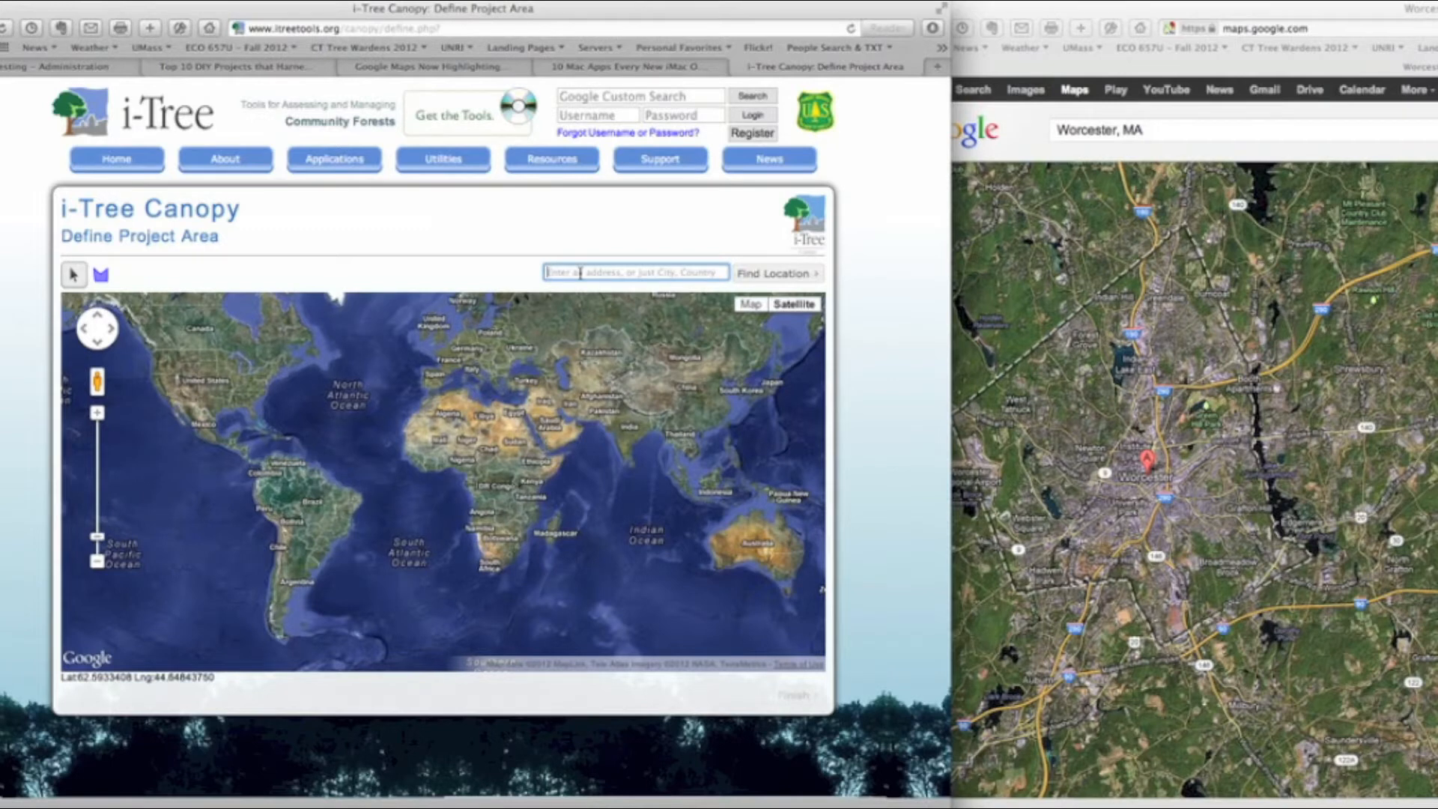
{"action": "type", "text": "worcester, ma"}
{"action": "left_click", "coordinate": [753, 276]}
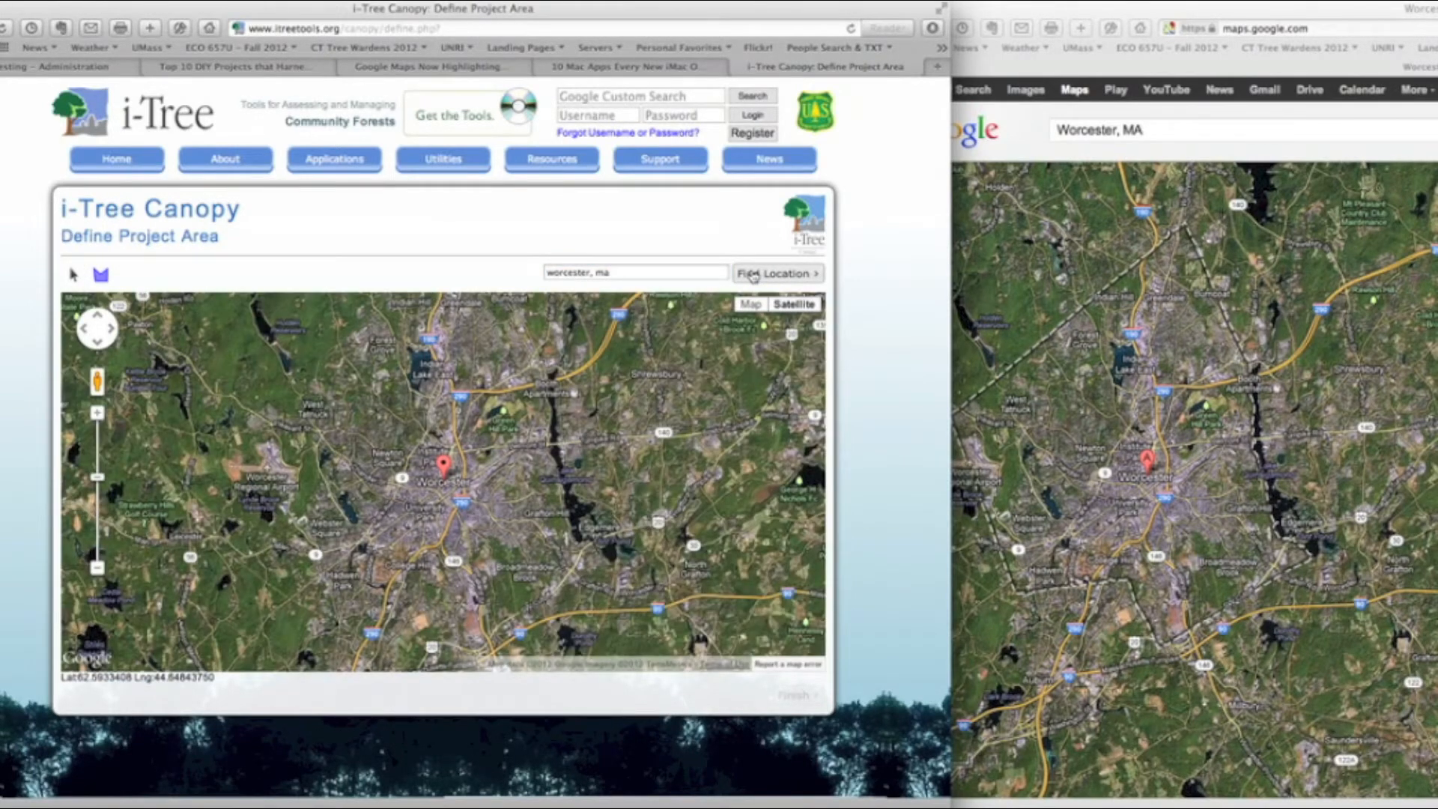
{"action": "left_click", "coordinate": [473, 349]}
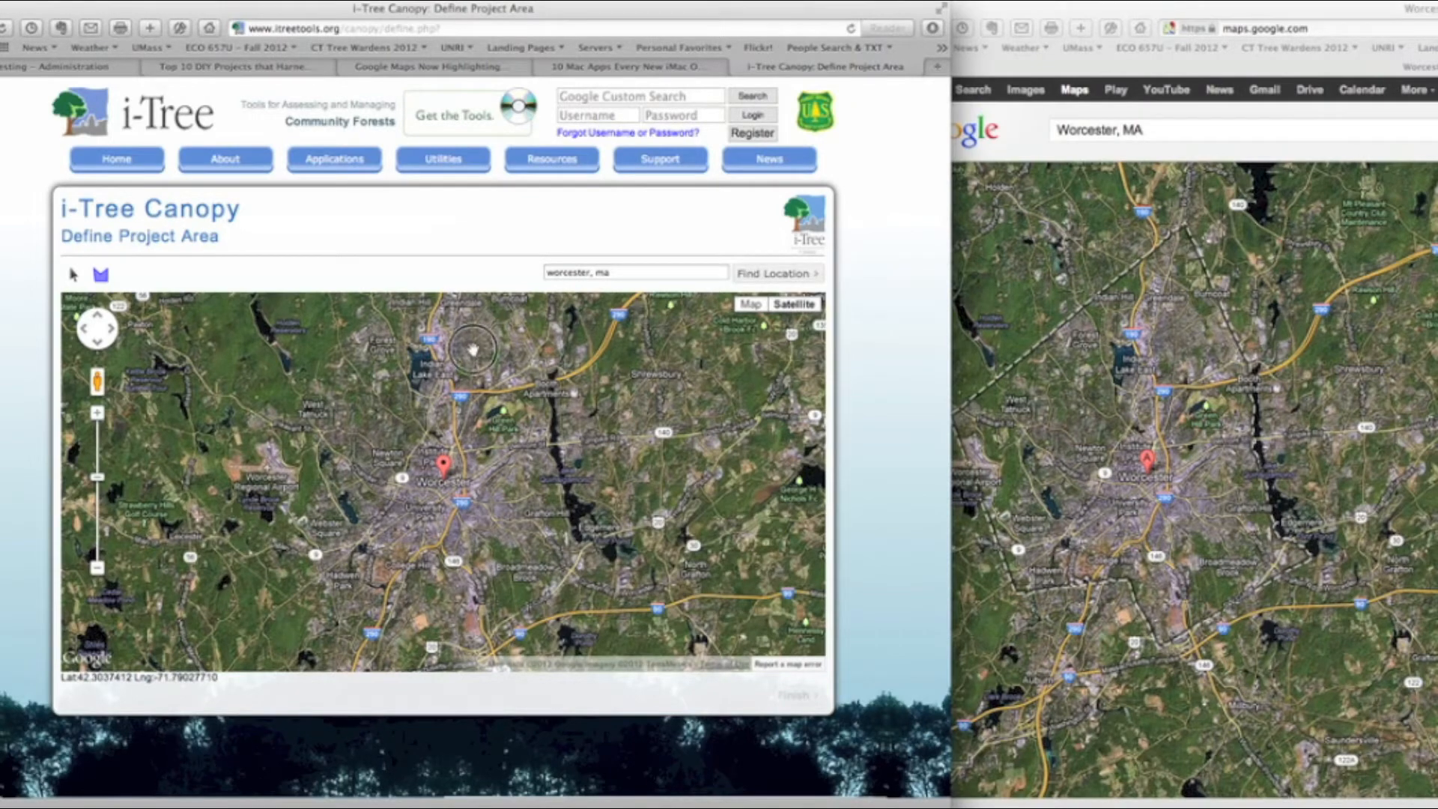
{"action": "left_click_drag", "start_coordinate": [509, 498], "coordinate": [508, 503]}
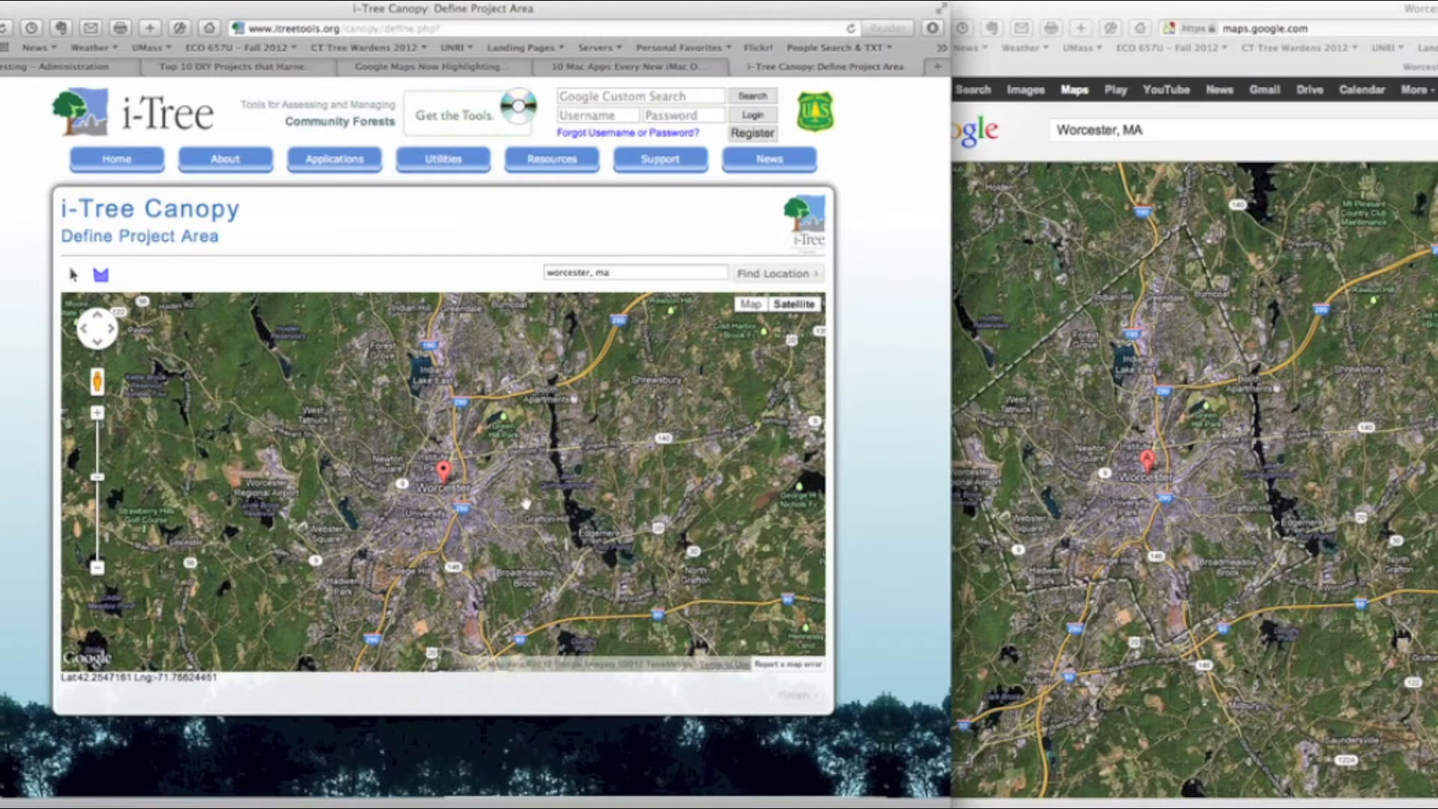
{"action": "left_click_drag", "start_coordinate": [487, 341], "coordinate": [488, 363]}
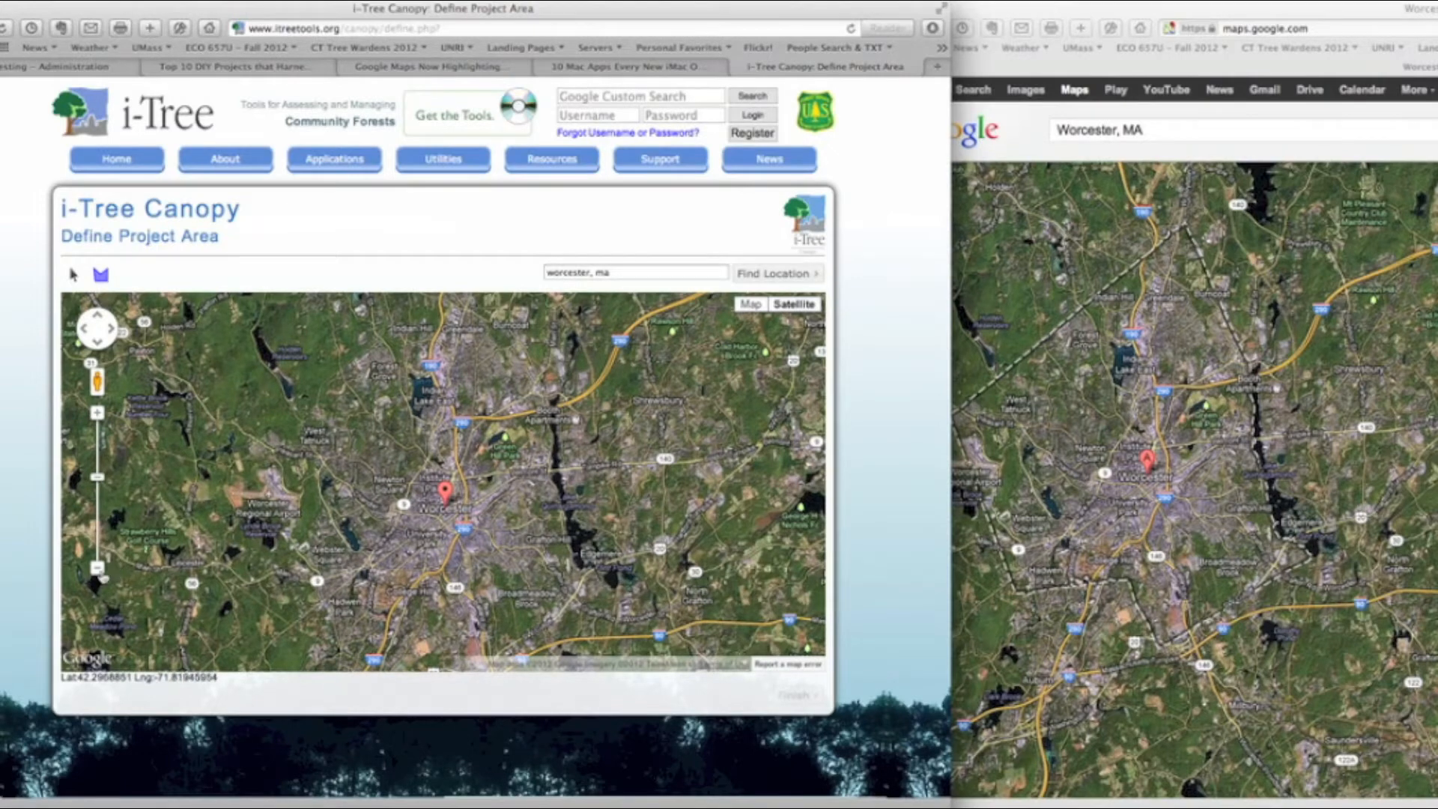
{"action": "left_click", "coordinate": [98, 570]}
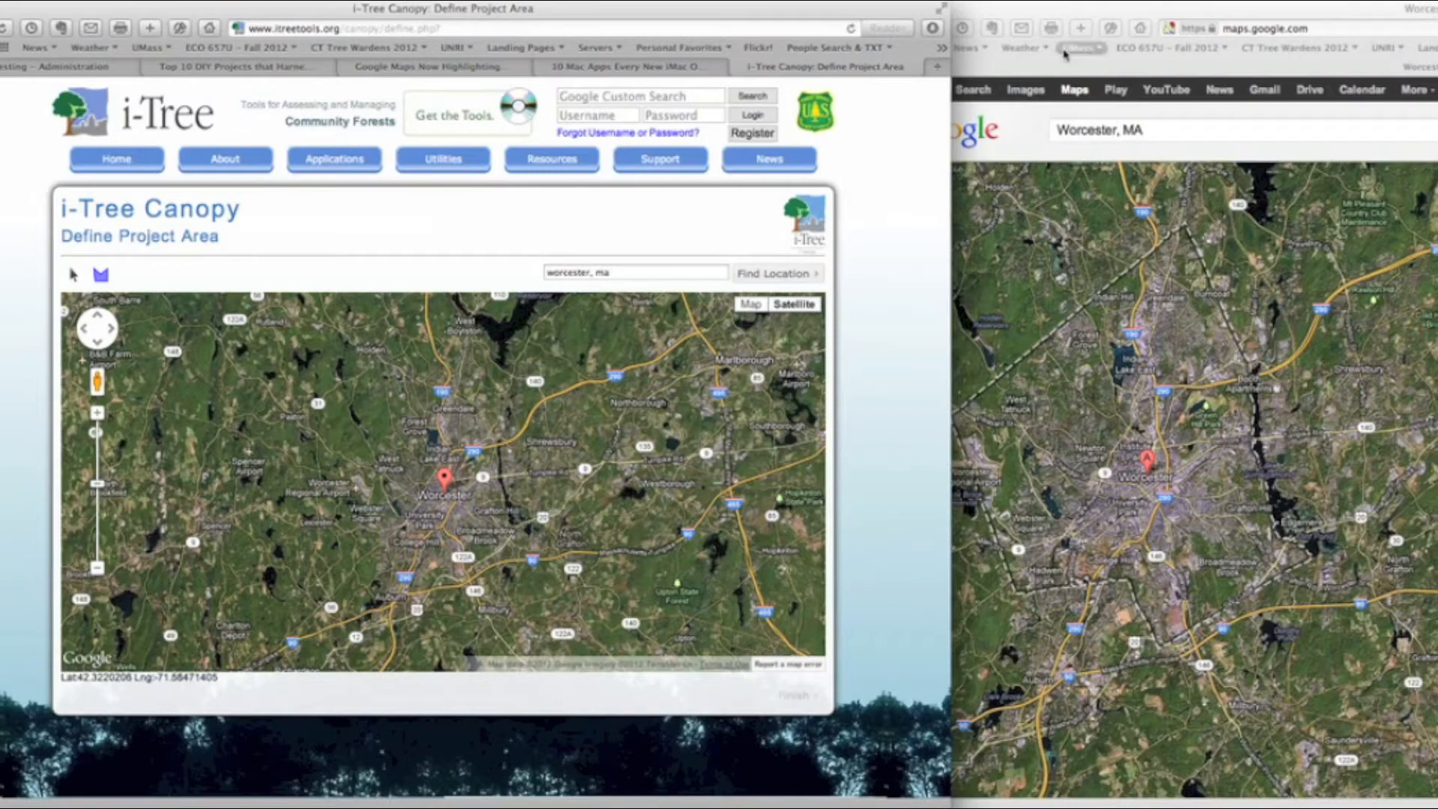
Examine the Worcester, MA city boundary in the Google Maps window as a reference for the project area.
{"action": "left_click", "coordinate": [1054, 25]}
{"action": "left_click", "coordinate": [1320, 27]}
{"action": "left_click", "coordinate": [1320, 27]}
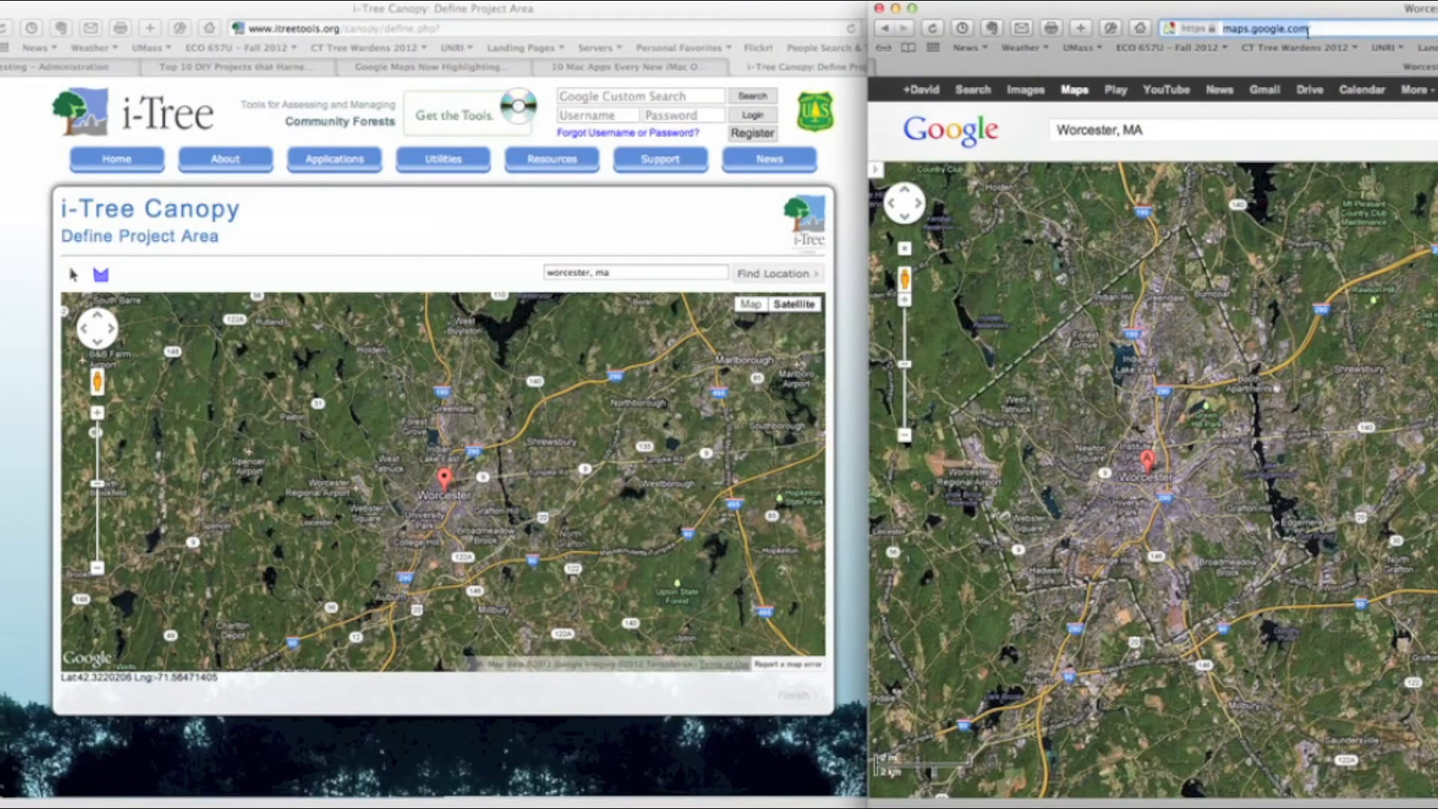
{"action": "left_click", "coordinate": [1183, 131]}
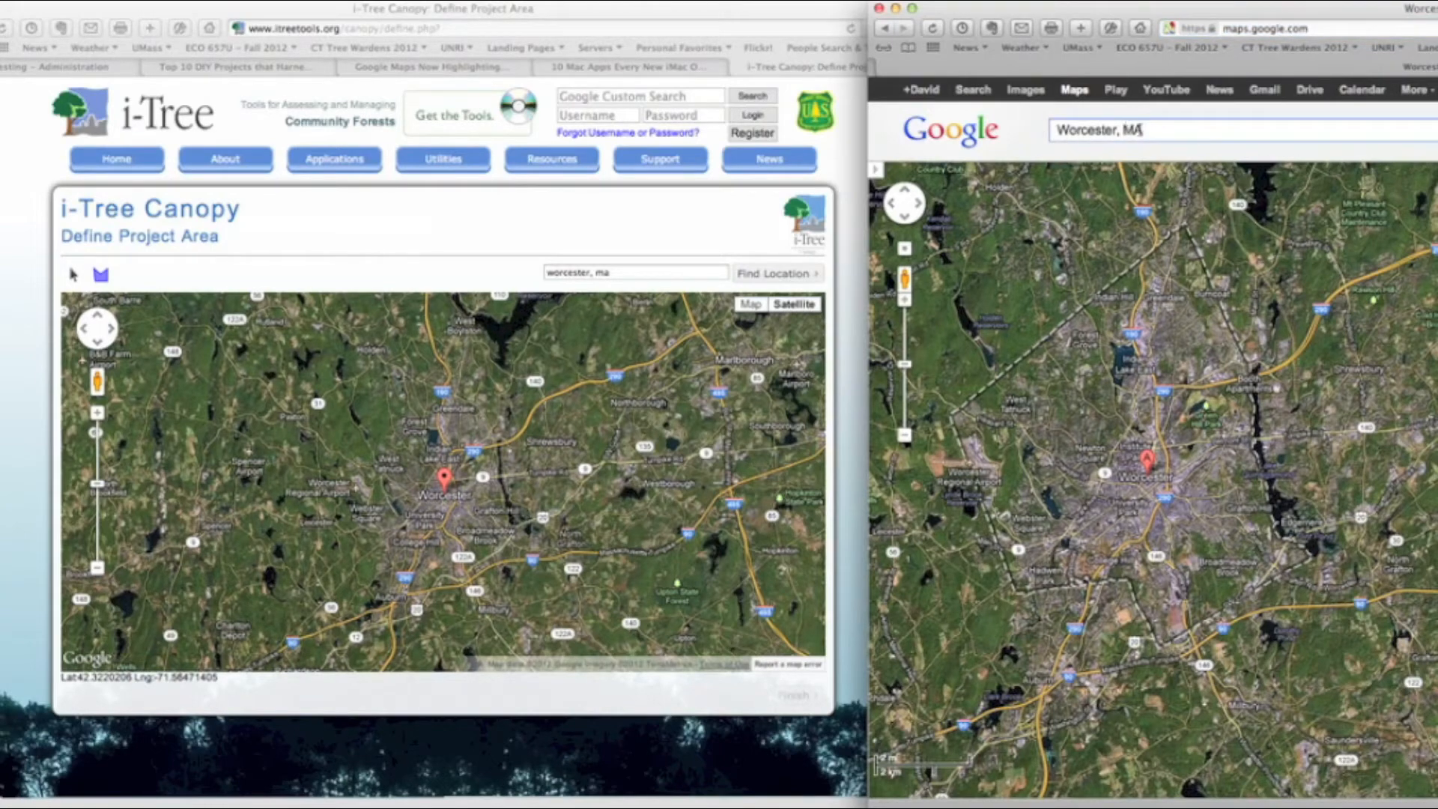
{"action": "left_click", "coordinate": [1271, 304]}
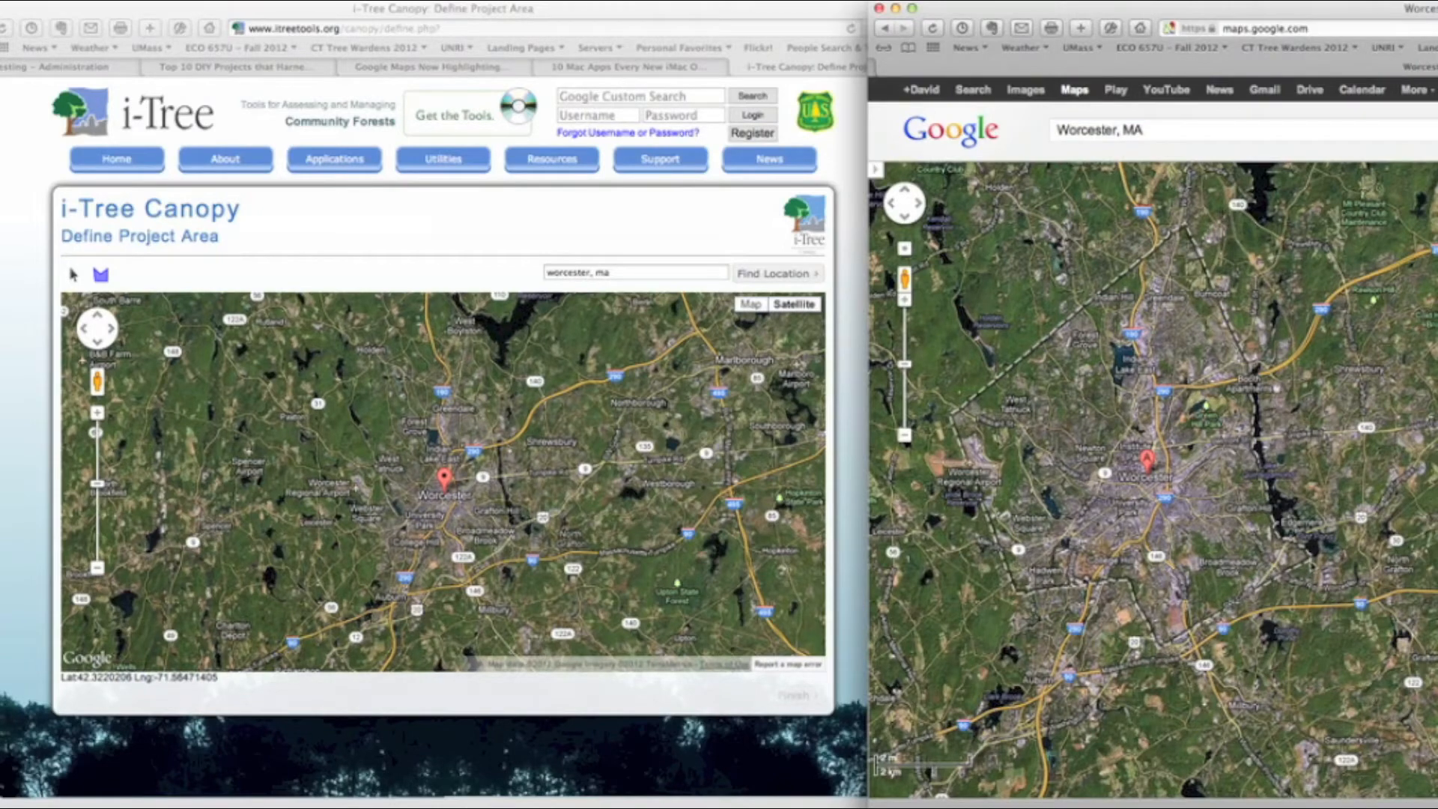
{"action": "left_click", "coordinate": [1200, 261]}
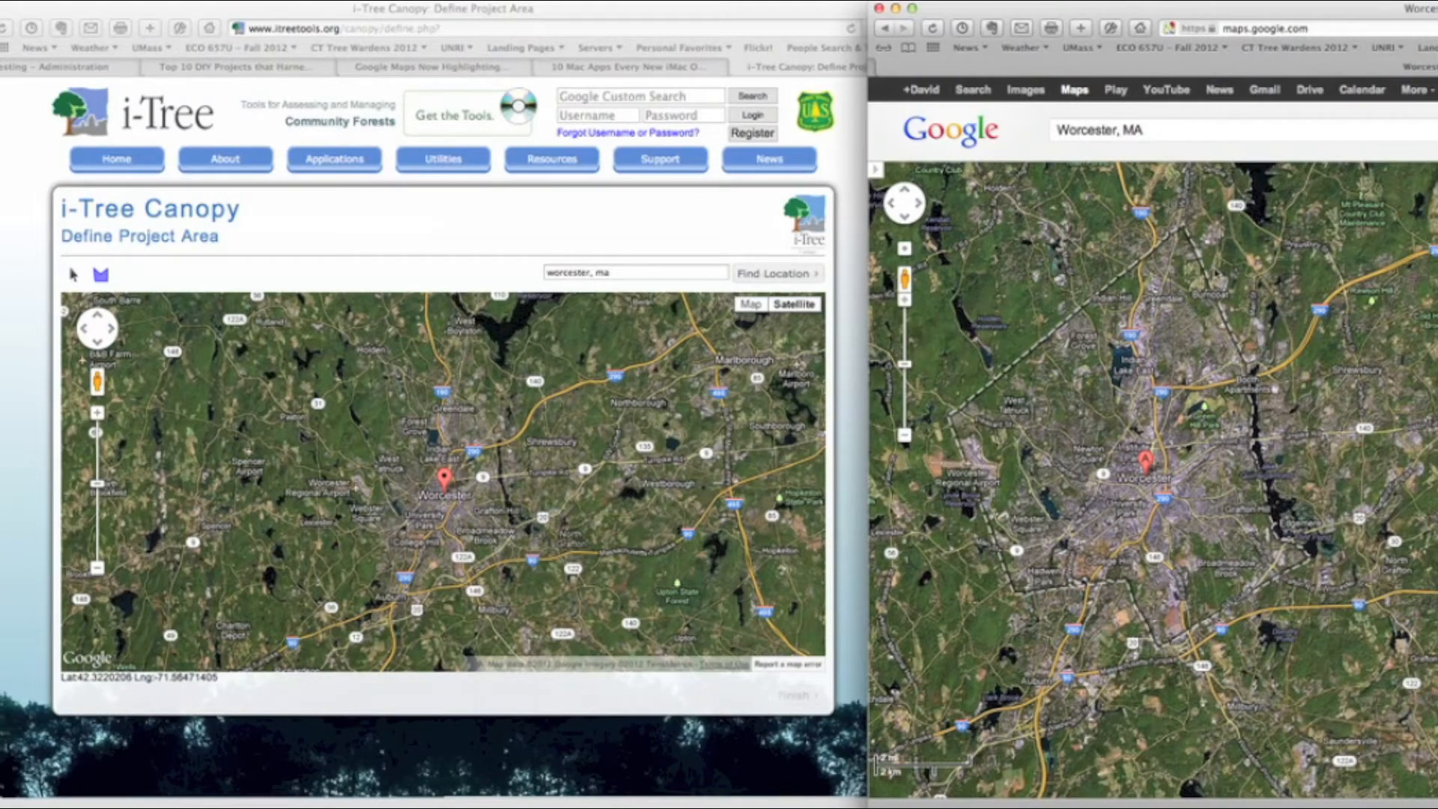
{"action": "left_click", "coordinate": [520, 347]}
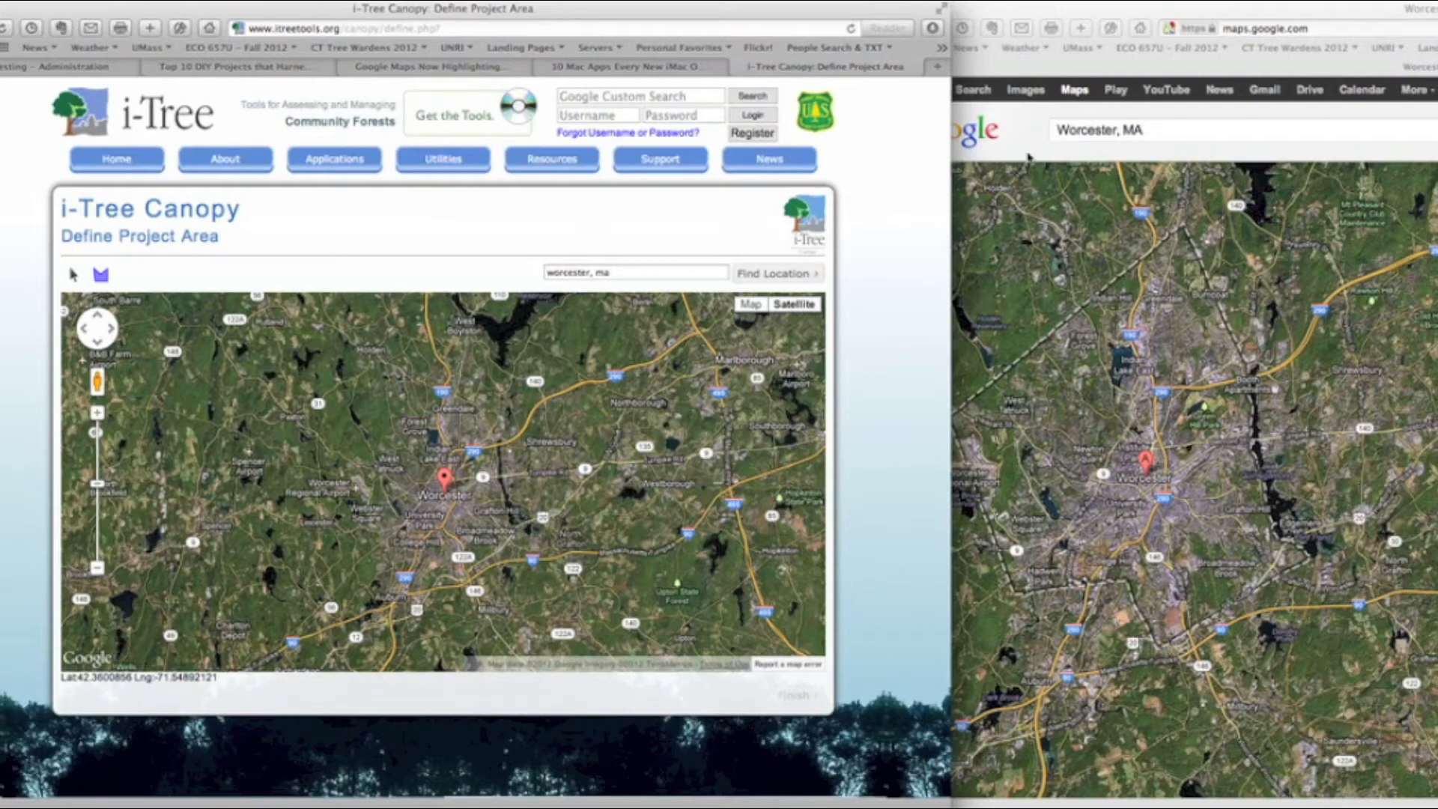
{"action": "left_click", "coordinate": [1067, 72]}
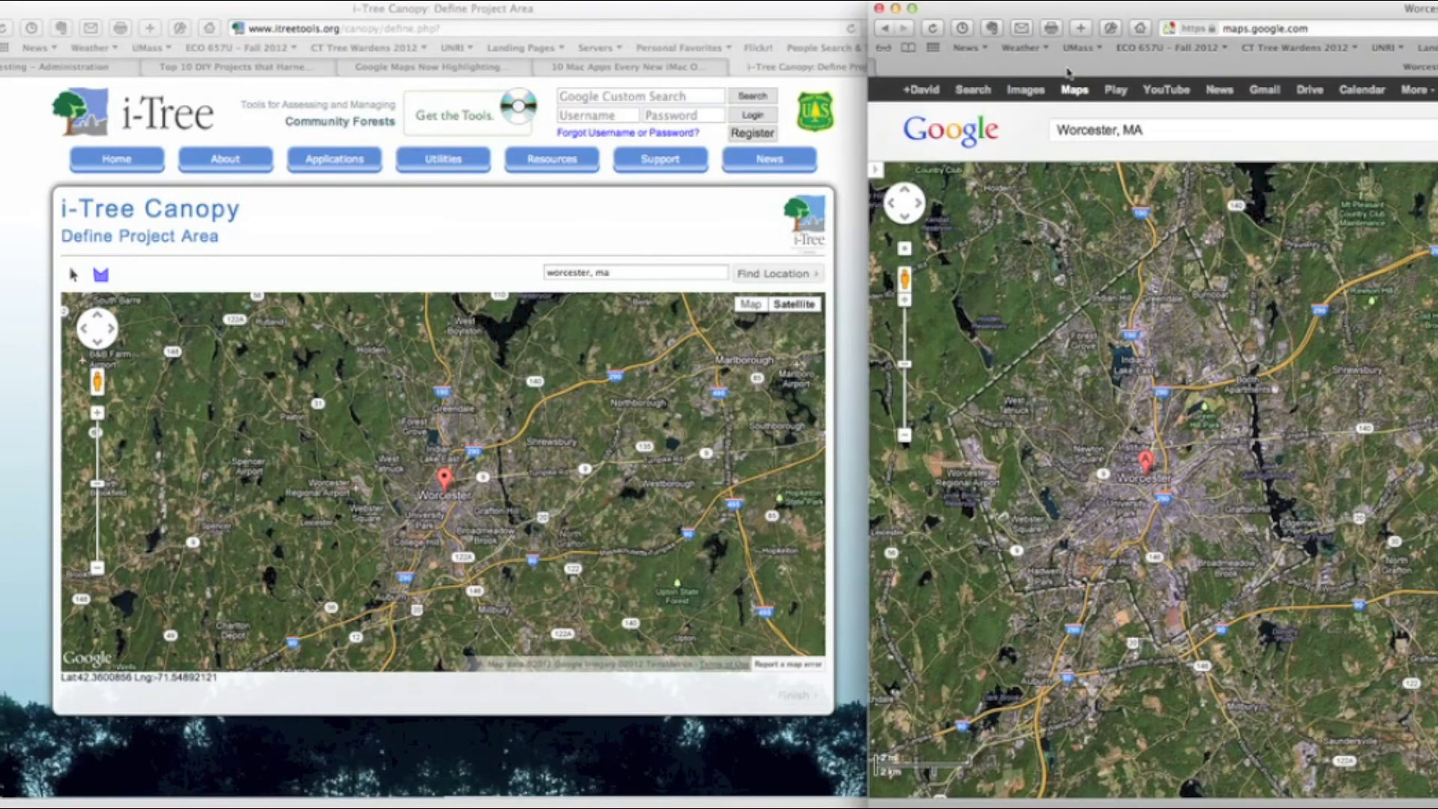
{"action": "left_click", "coordinate": [744, 21]}
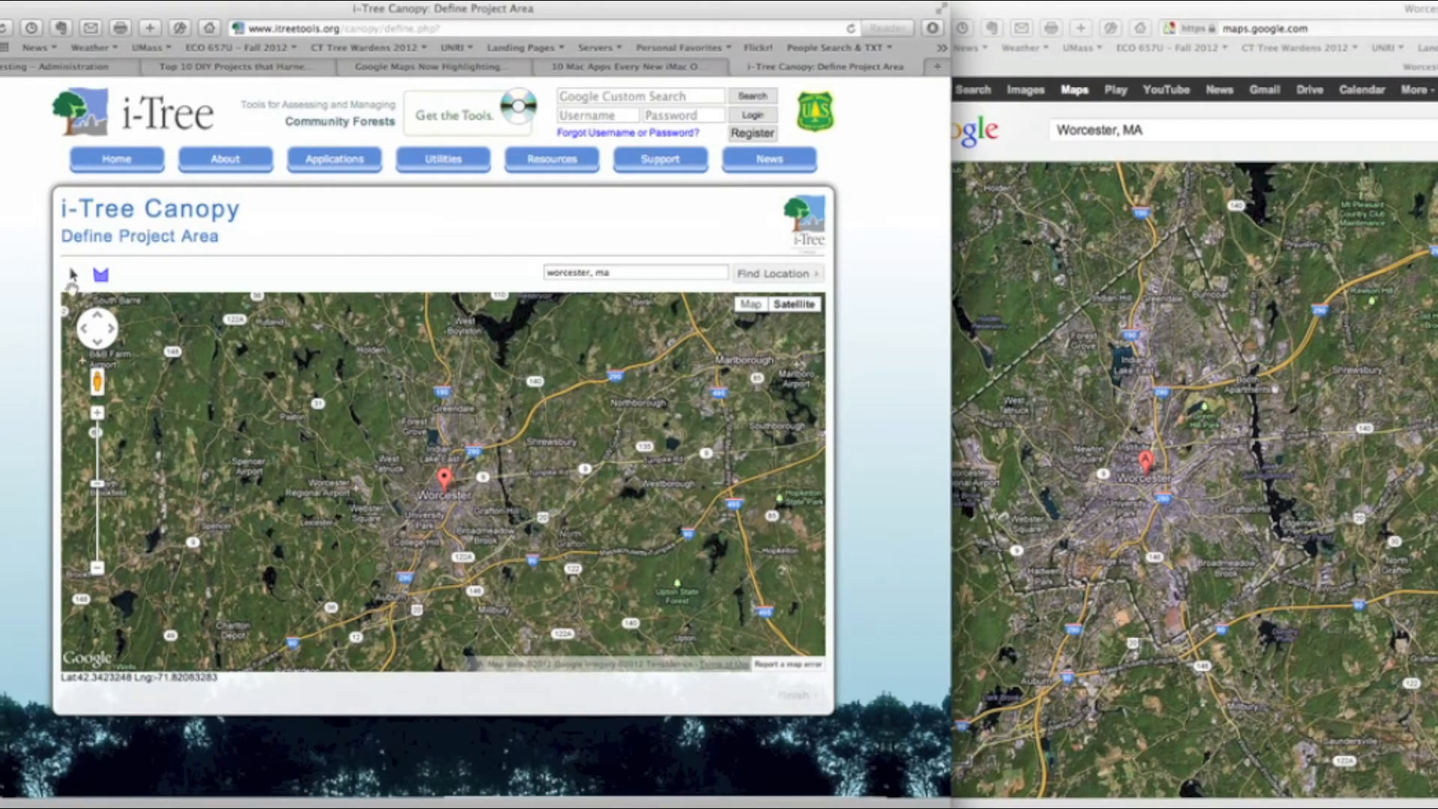
Draw a closed polygon around Worcester on the project area map, following the city boundary shown in Google Maps.
{"action": "left_click", "coordinate": [112, 279]}
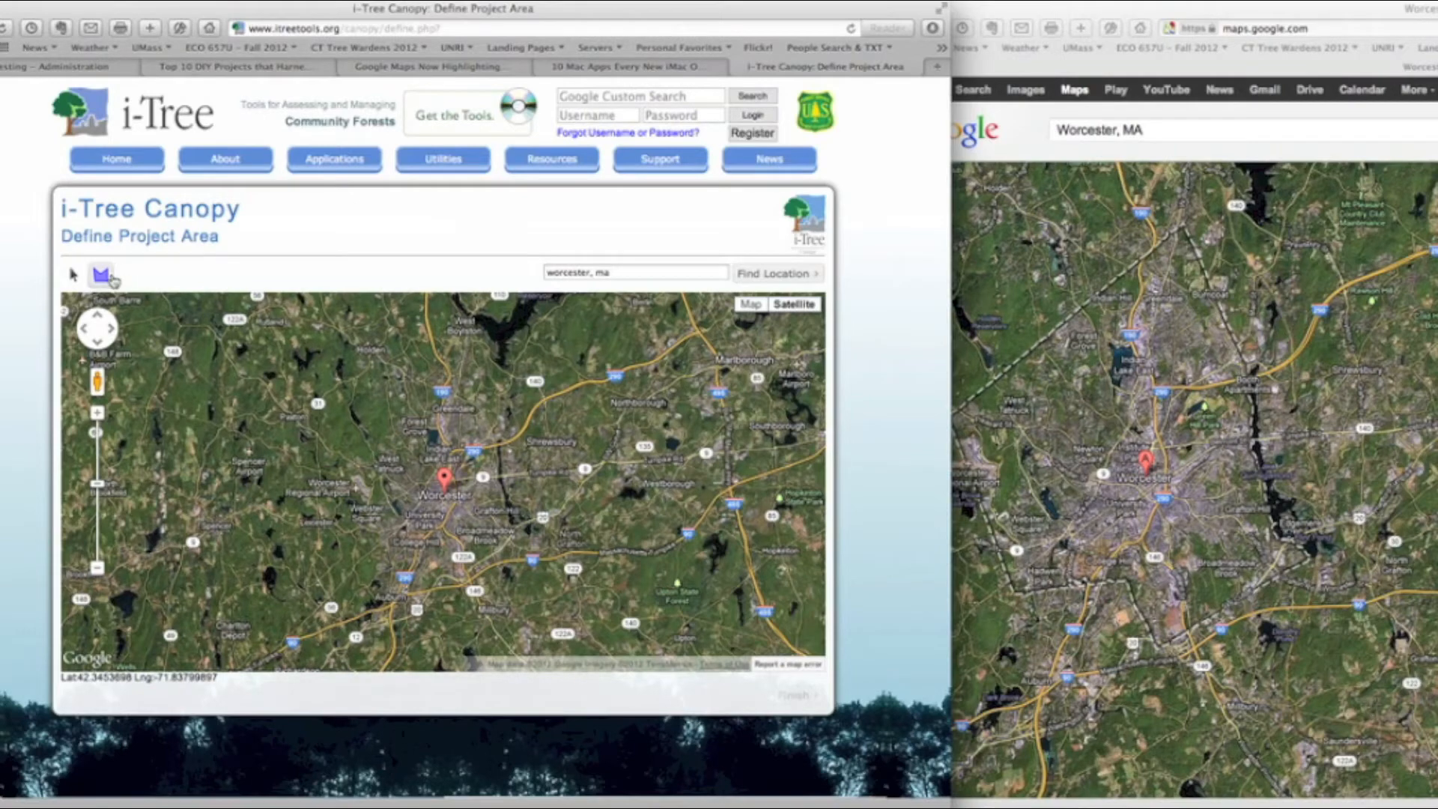
{"action": "left_click", "coordinate": [106, 279]}
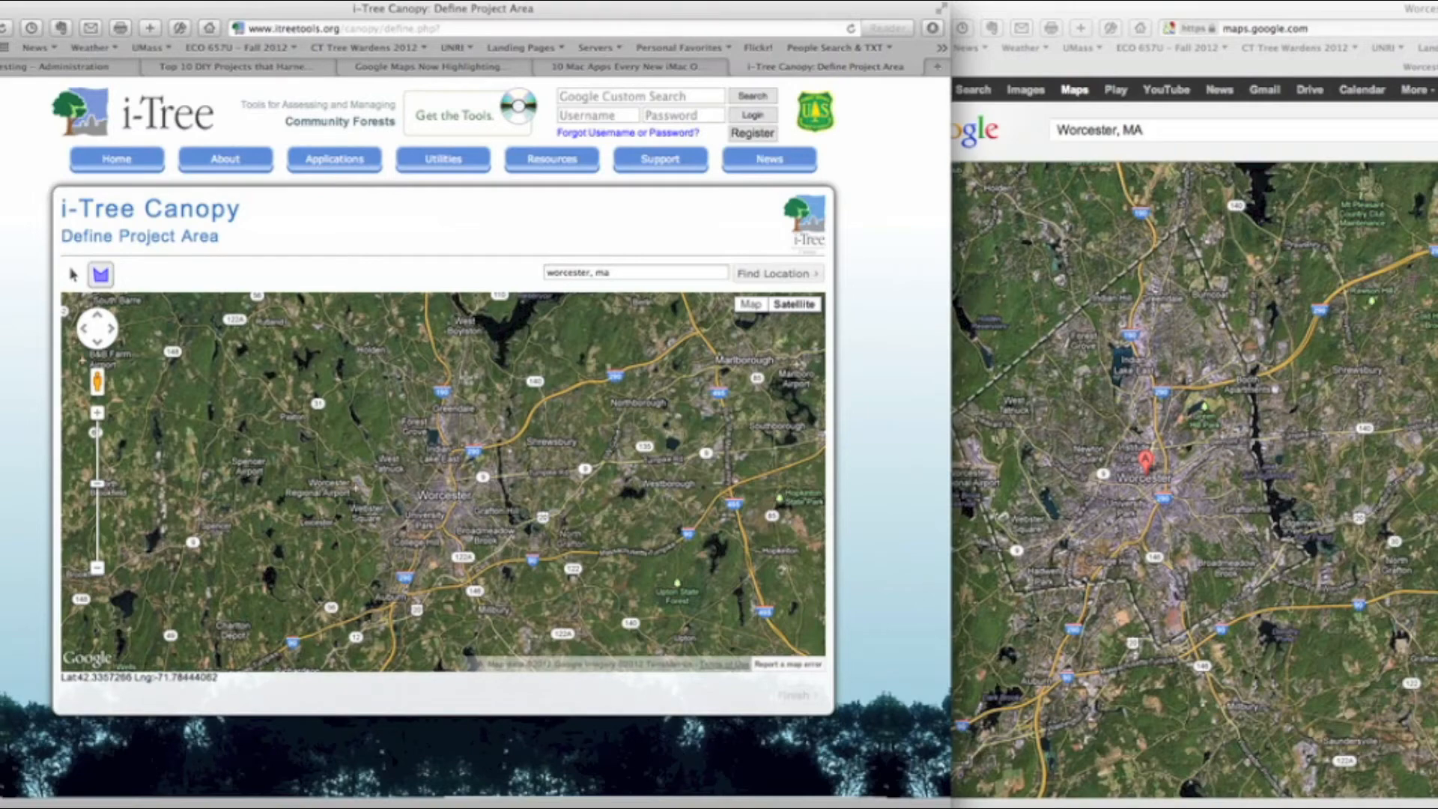
{"action": "left_click", "coordinate": [466, 377]}
{"action": "left_click", "coordinate": [497, 441]}
{"action": "left_click", "coordinate": [499, 455]}
{"action": "left_click", "coordinate": [499, 471]}
{"action": "left_click", "coordinate": [502, 486]}
{"action": "left_click", "coordinate": [509, 513]}
{"action": "left_click", "coordinate": [517, 524]}
{"action": "left_click", "coordinate": [522, 532]}
{"action": "left_click", "coordinate": [436, 564]}
{"action": "left_click", "coordinate": [424, 548]}
{"action": "left_click", "coordinate": [412, 545]}
{"action": "left_click", "coordinate": [380, 567]}
{"action": "left_click", "coordinate": [345, 461]}
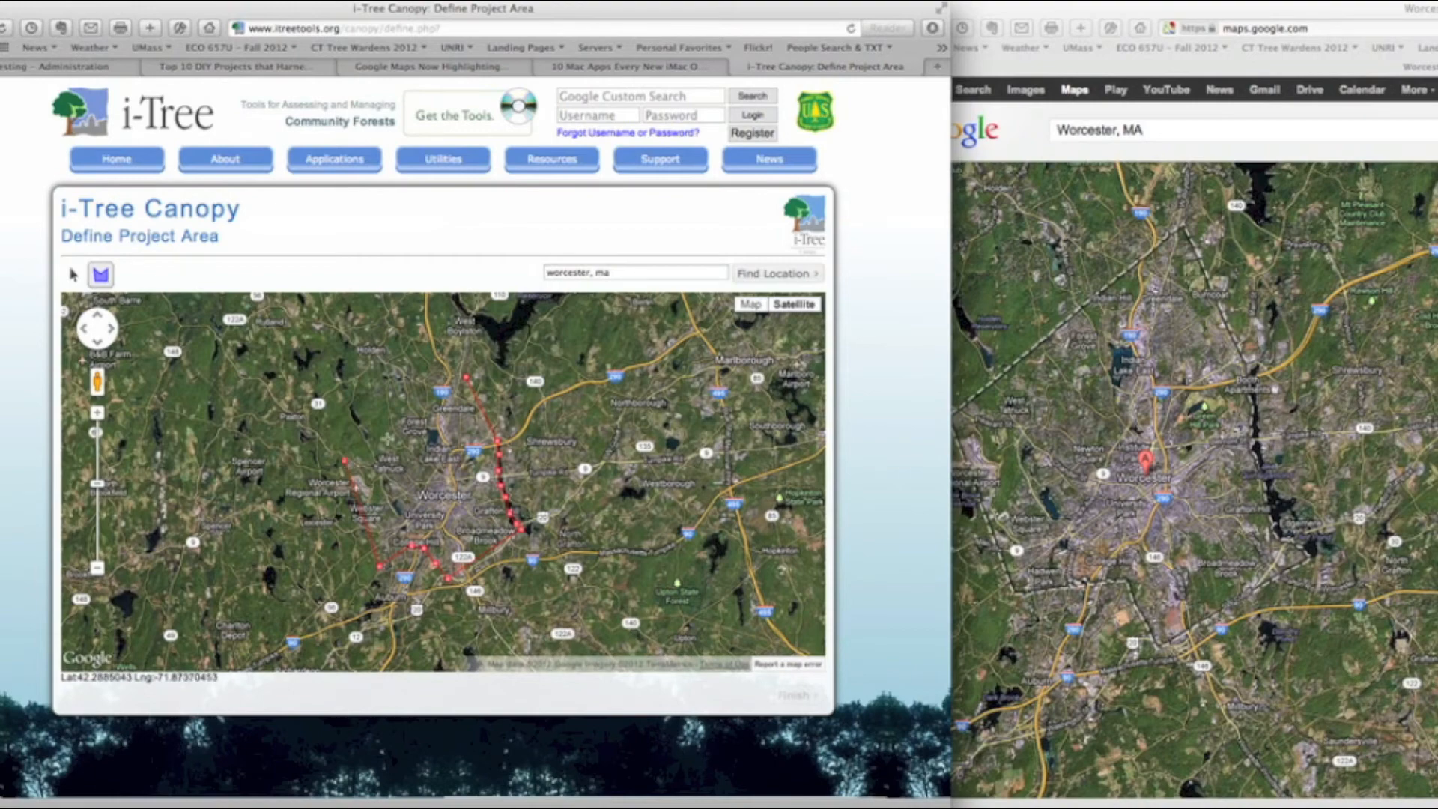
{"action": "left_click", "coordinate": [467, 379]}
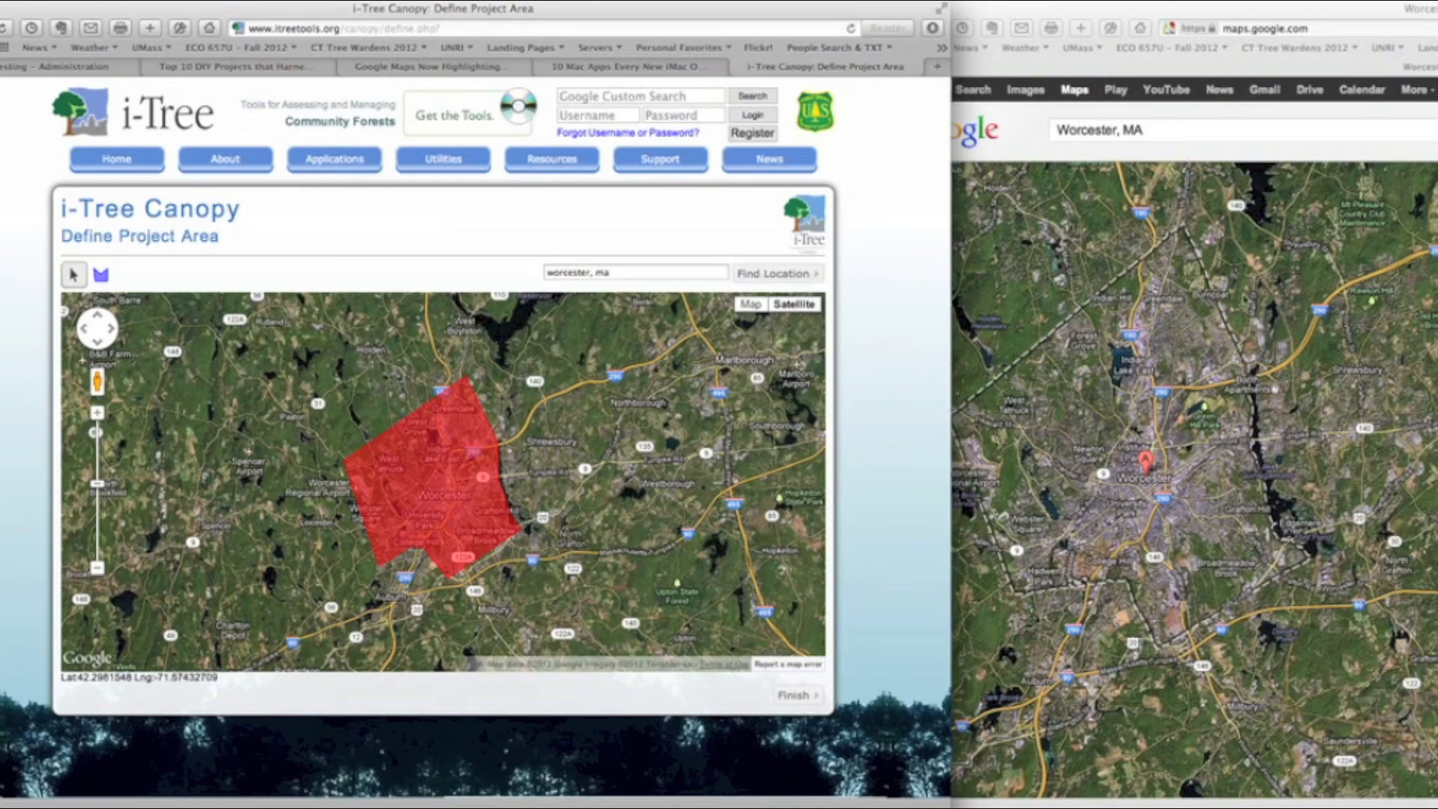
Compare the Worcester polygon with the Google Maps boundary and finish the project area definition.
{"action": "left_click", "coordinate": [1240, 298]}
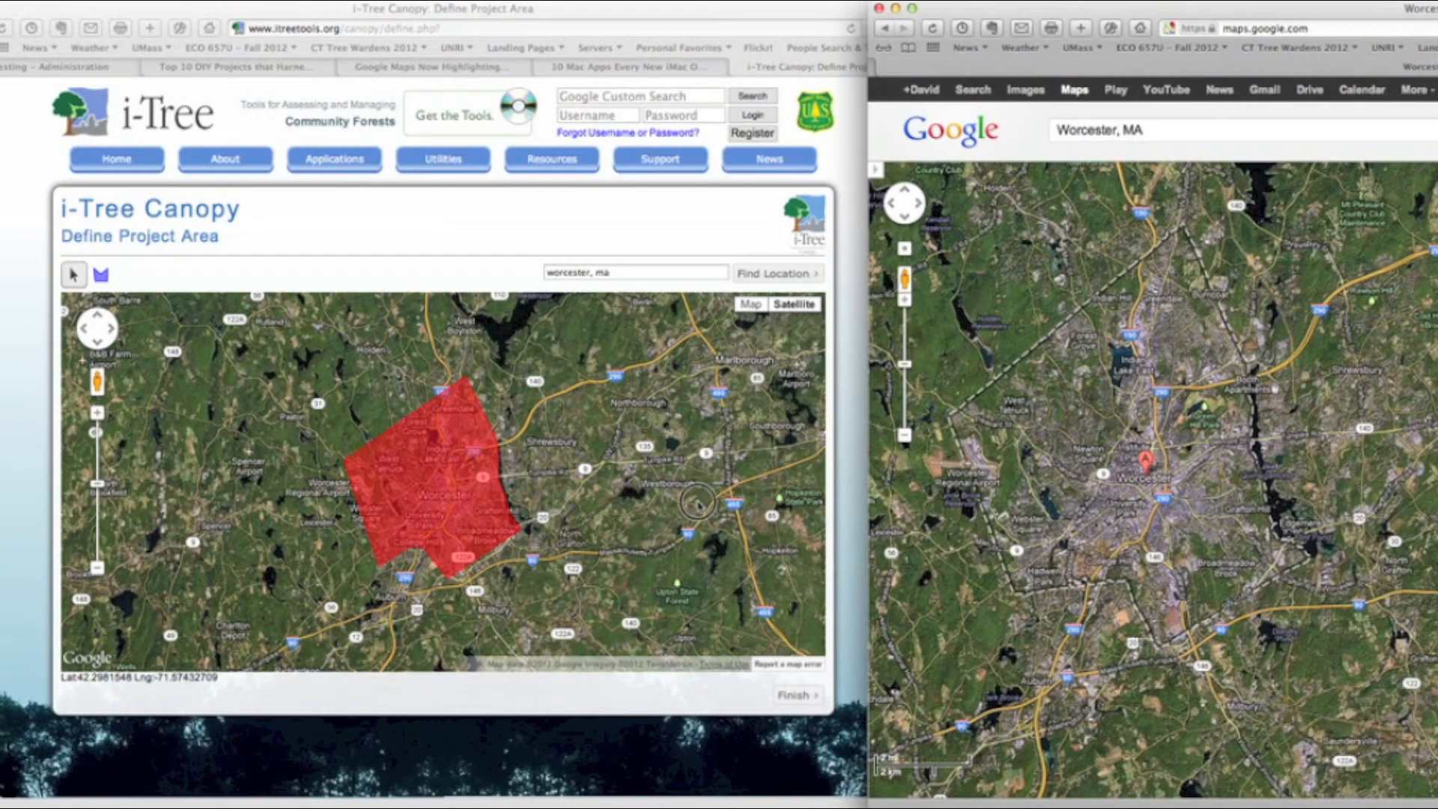
{"action": "left_click", "coordinate": [697, 502]}
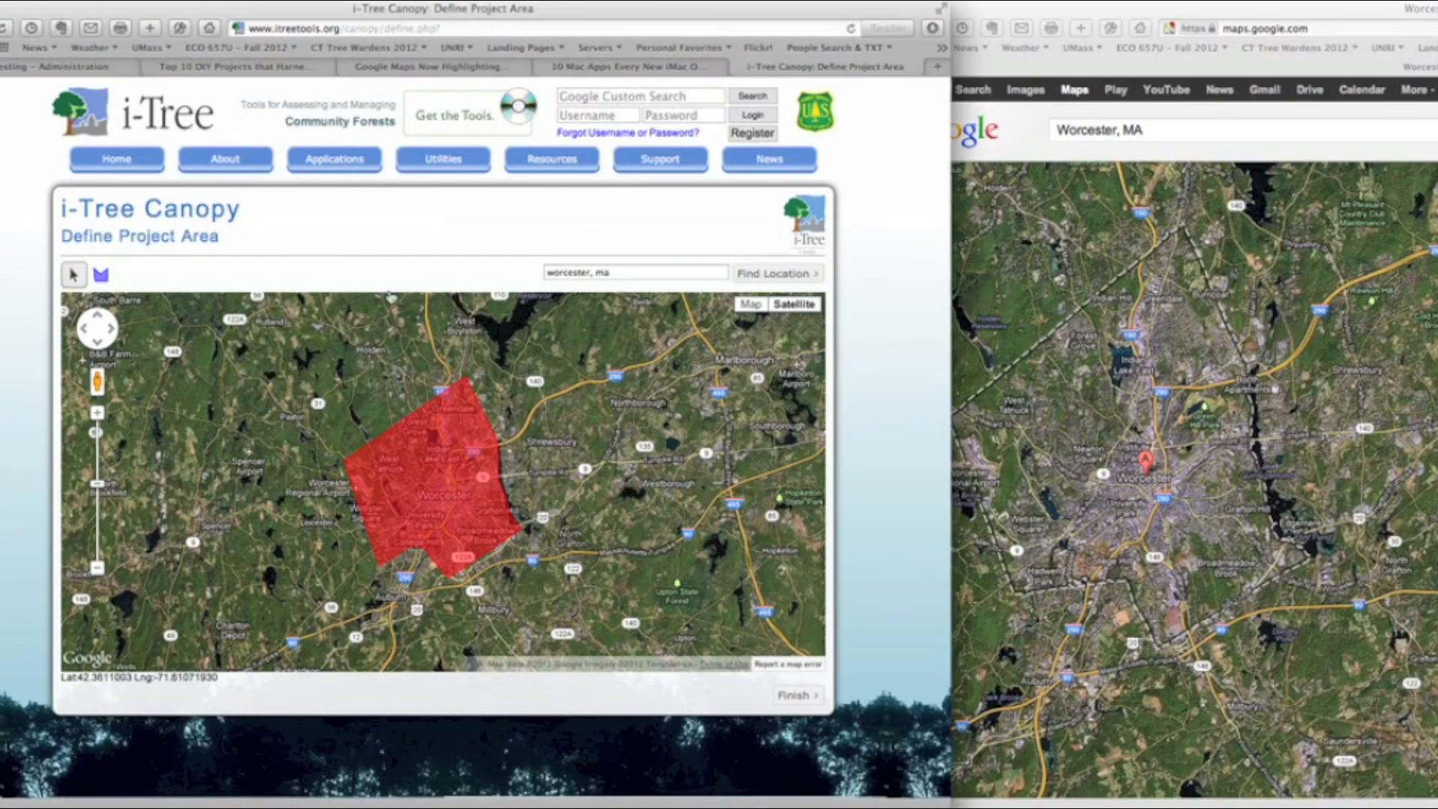
{"action": "left_click", "coordinate": [798, 696]}
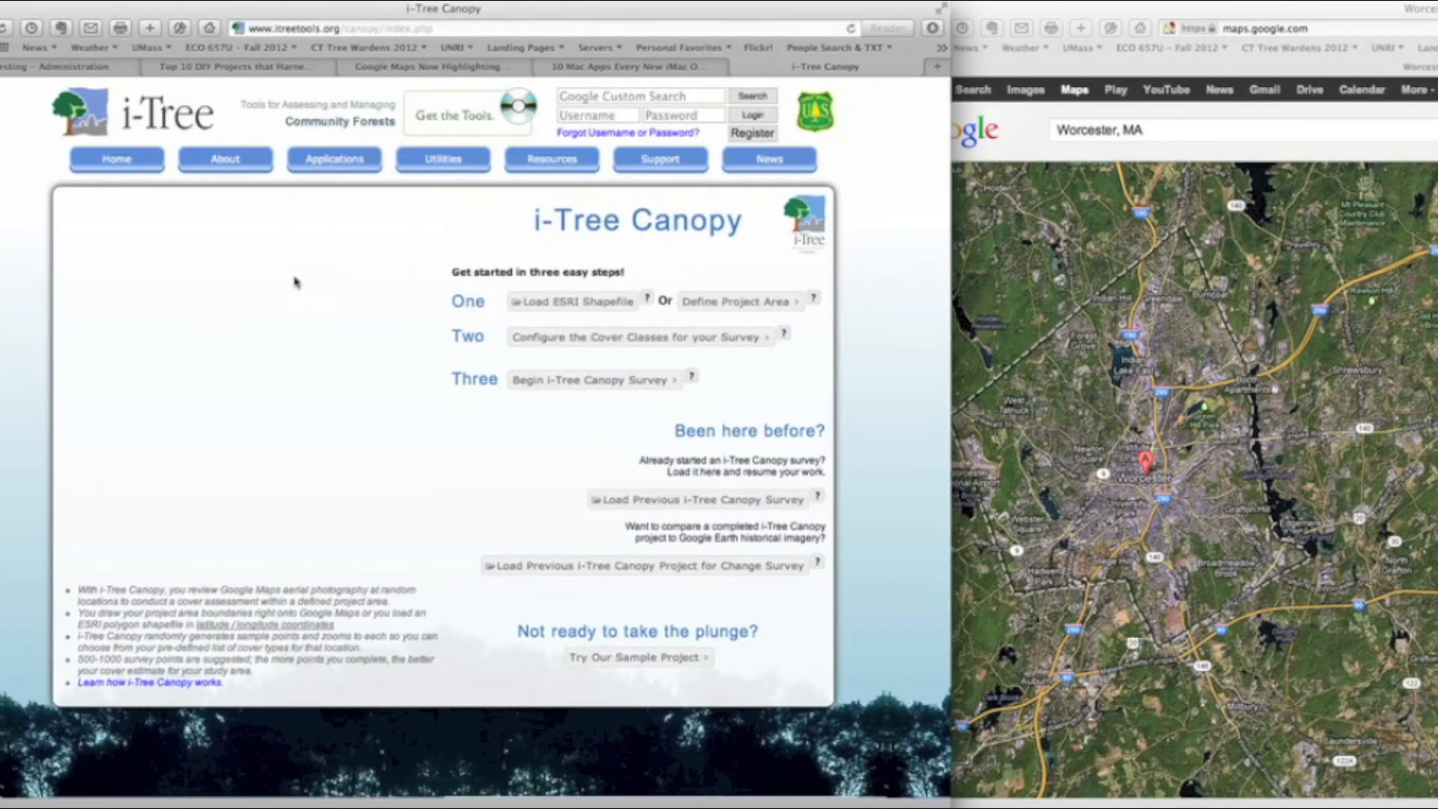